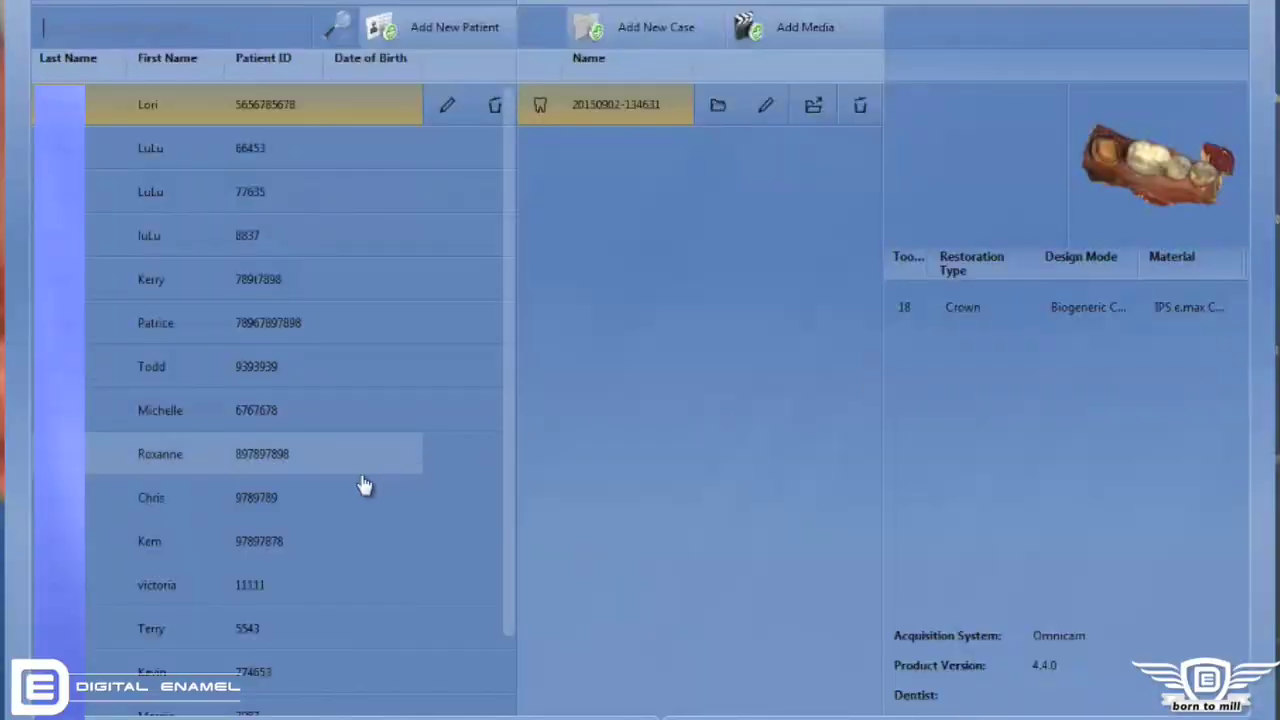
Select the next patient's case and start exporting it to the Support.zip archive
left_click_drag(510, 460, 508, 511)
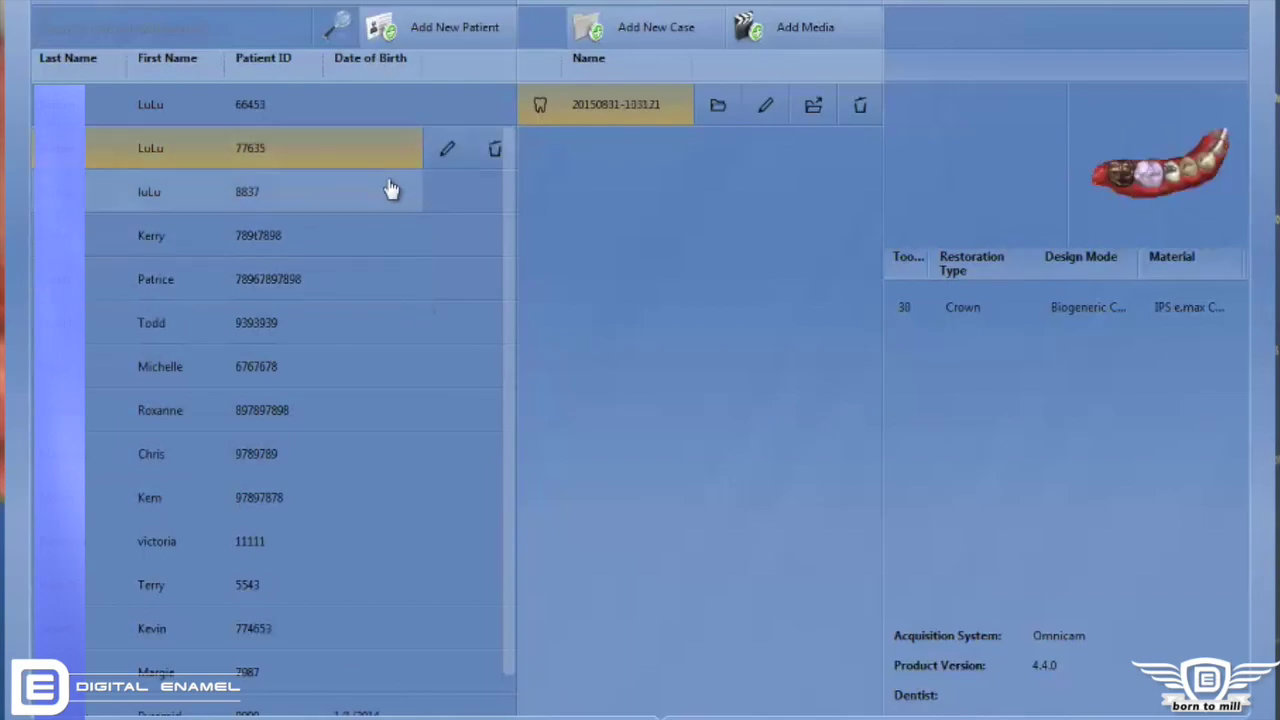
left_click(385, 228)
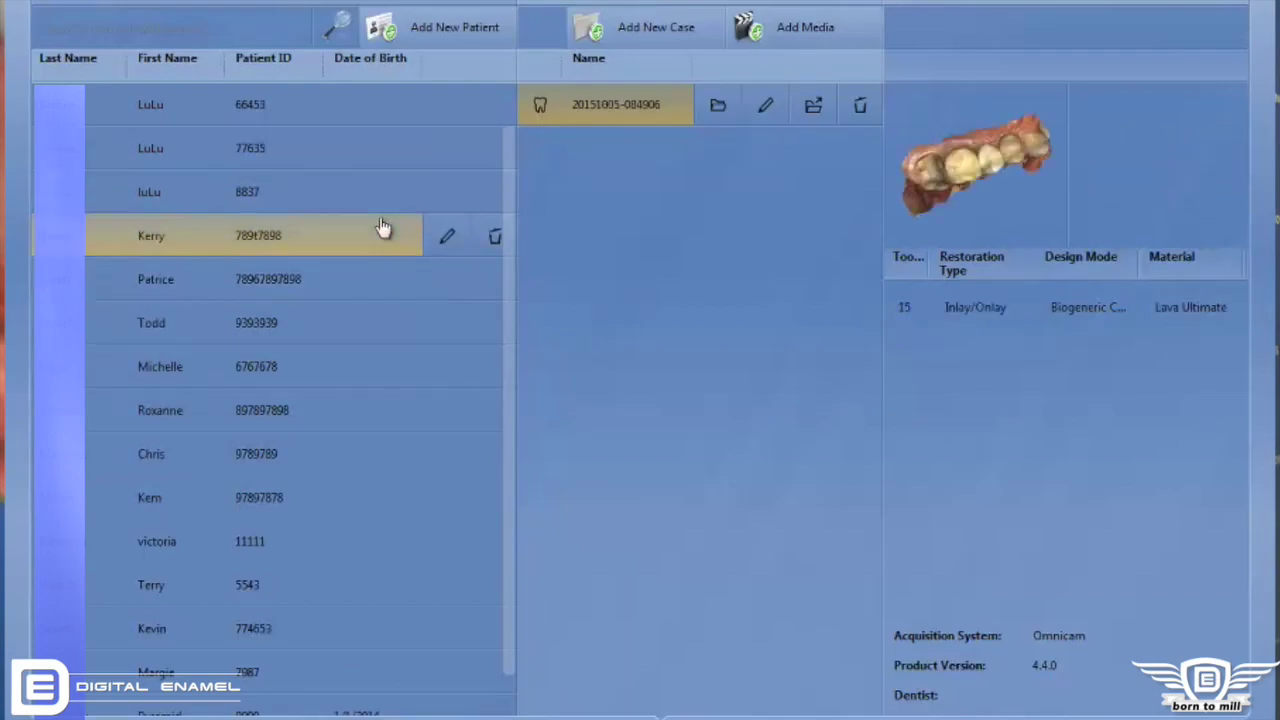
key("Down")
left_click(812, 106)
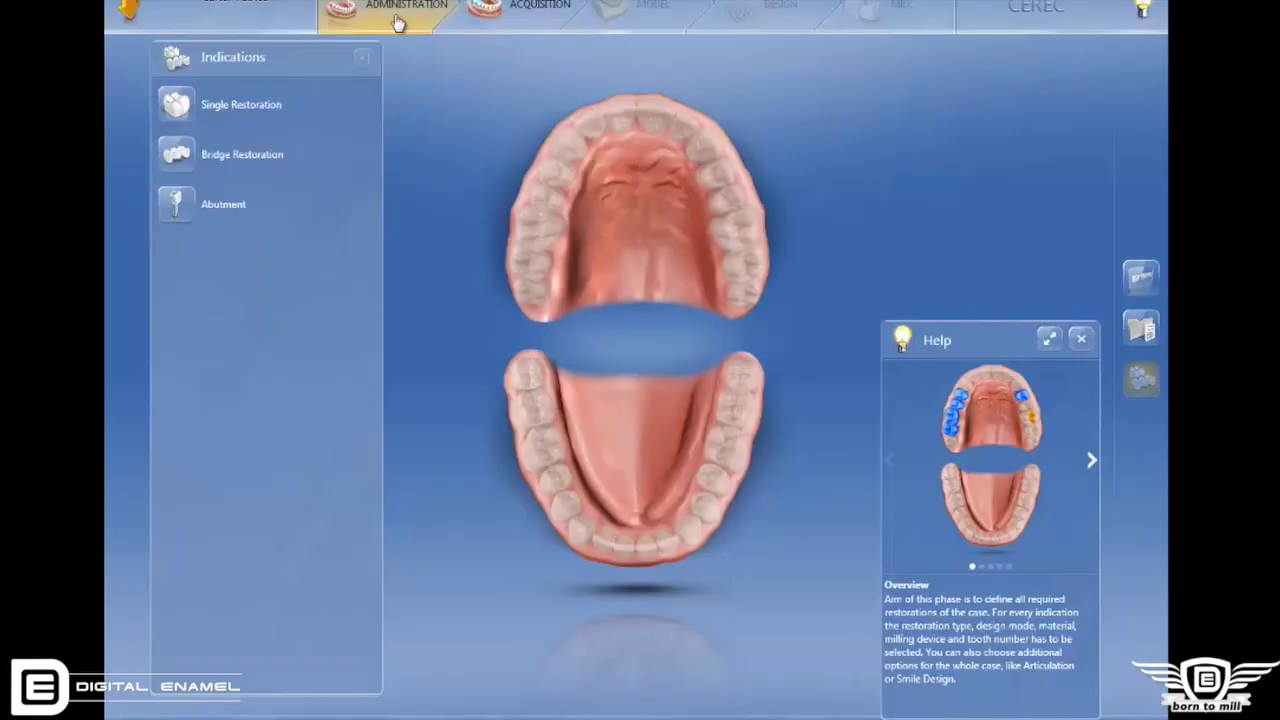
Define a Biogeneric Individual single crown in IPS e.max CAD, milled on the MCXL unit
left_click(193, 107)
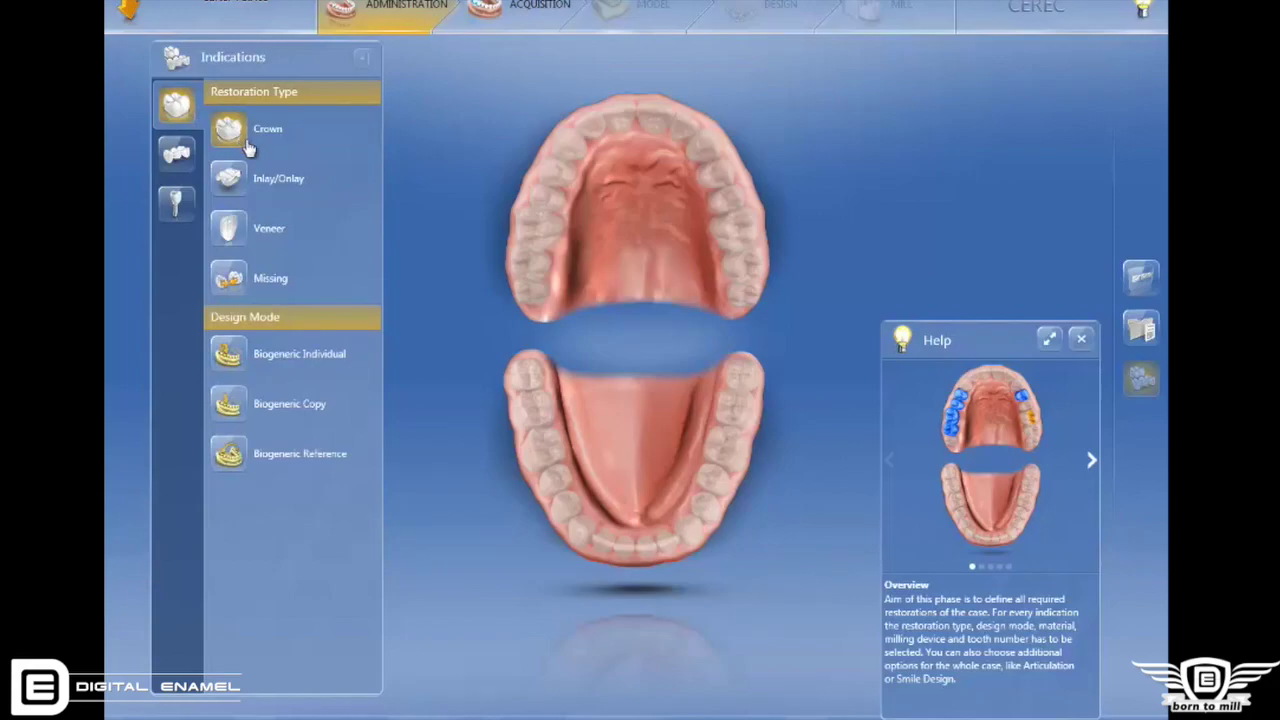
left_click(240, 372)
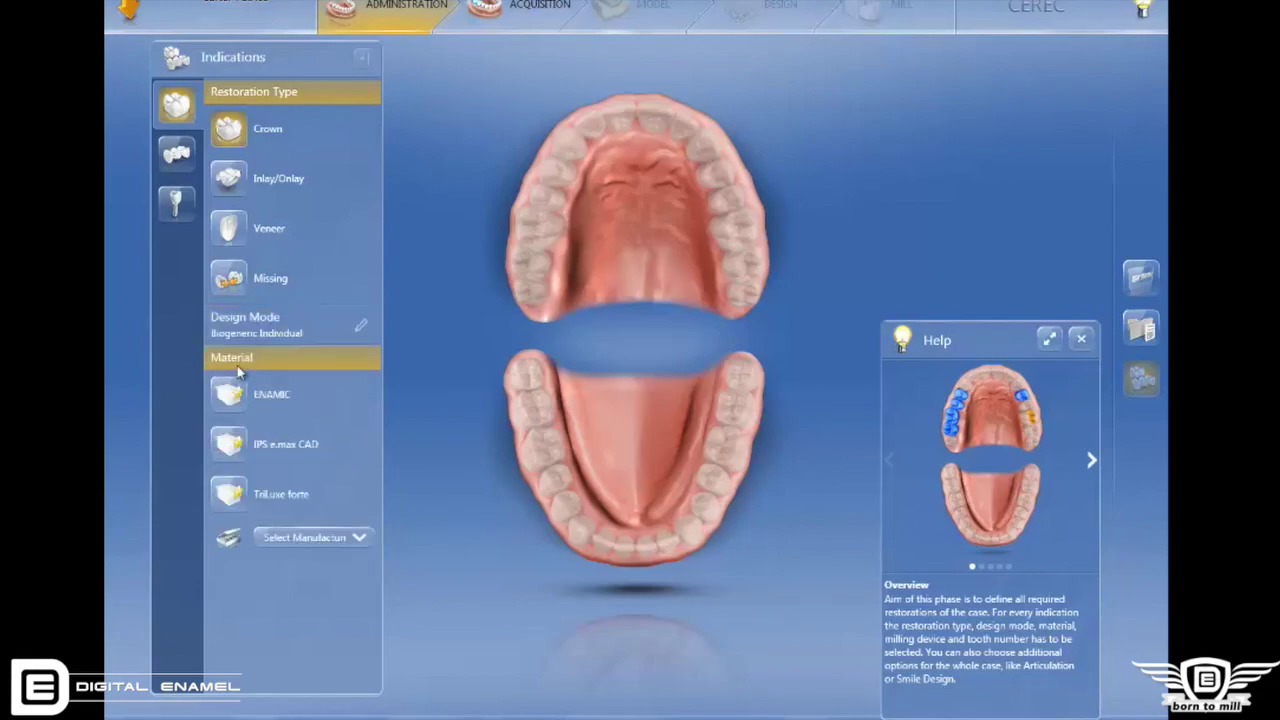
left_click(237, 449)
left_click(234, 436)
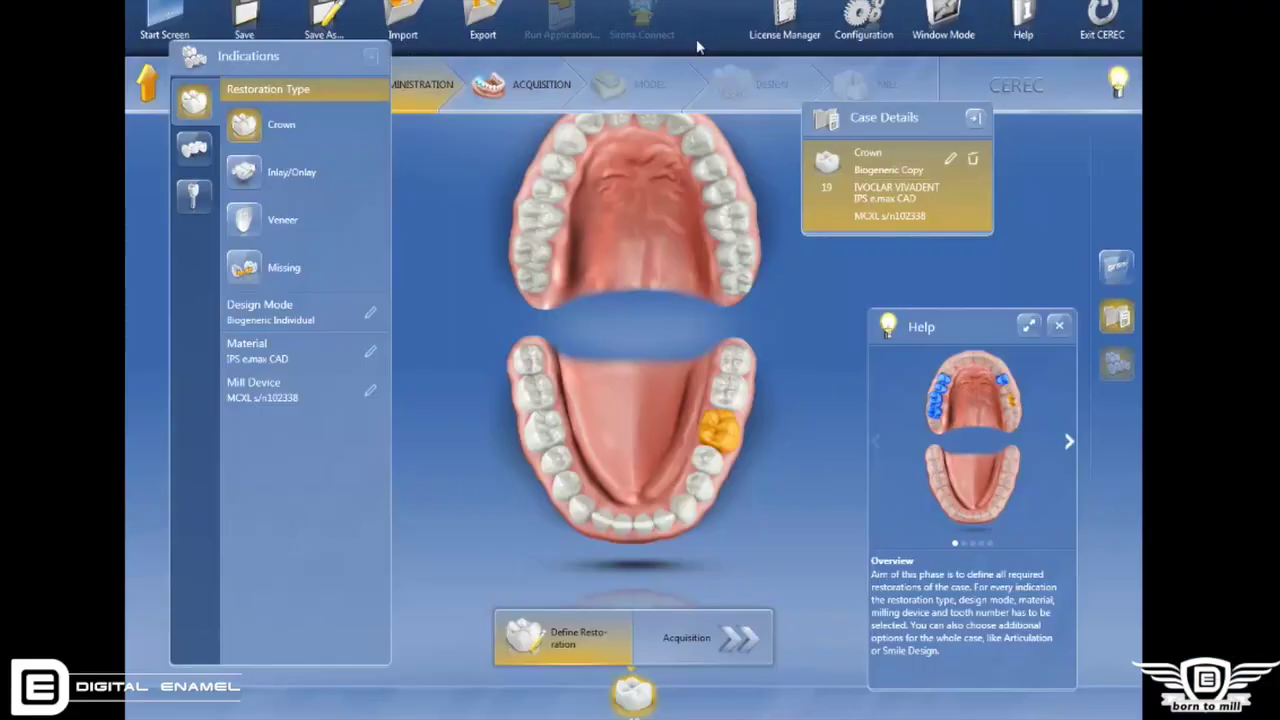
left_click(857, 33)
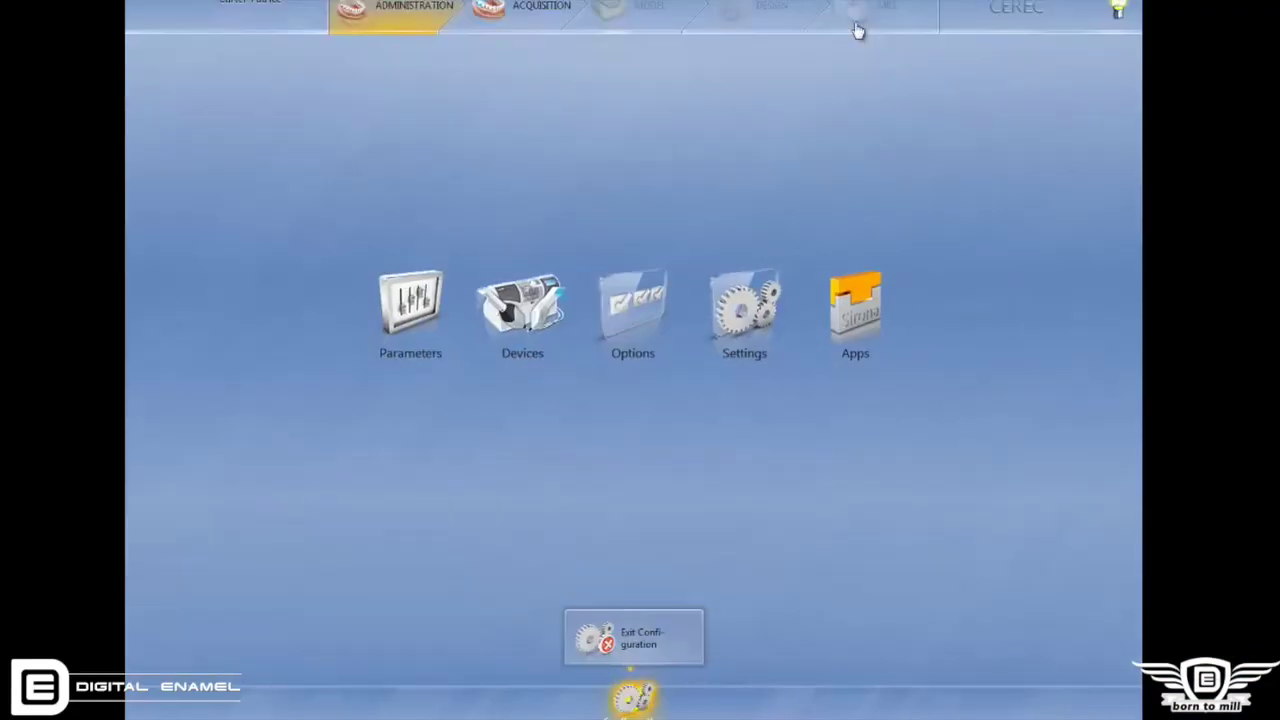
left_click(745, 298)
left_click(1030, 320)
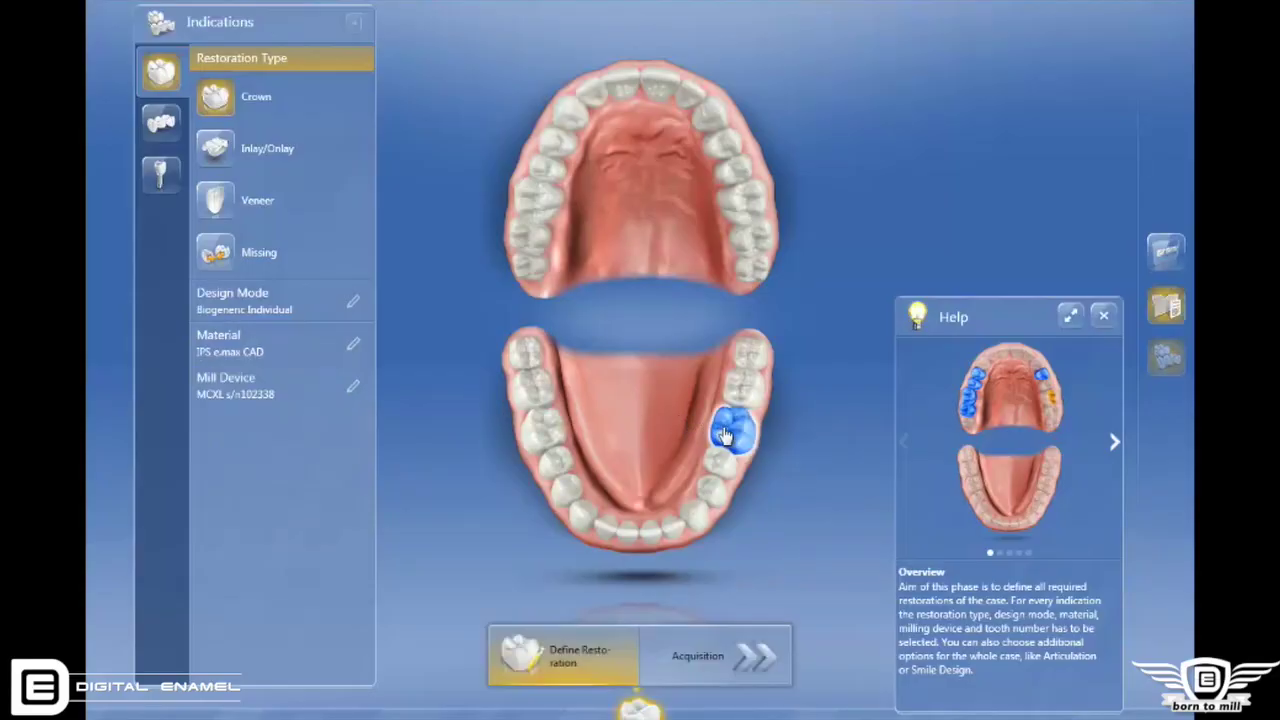
left_click(724, 435)
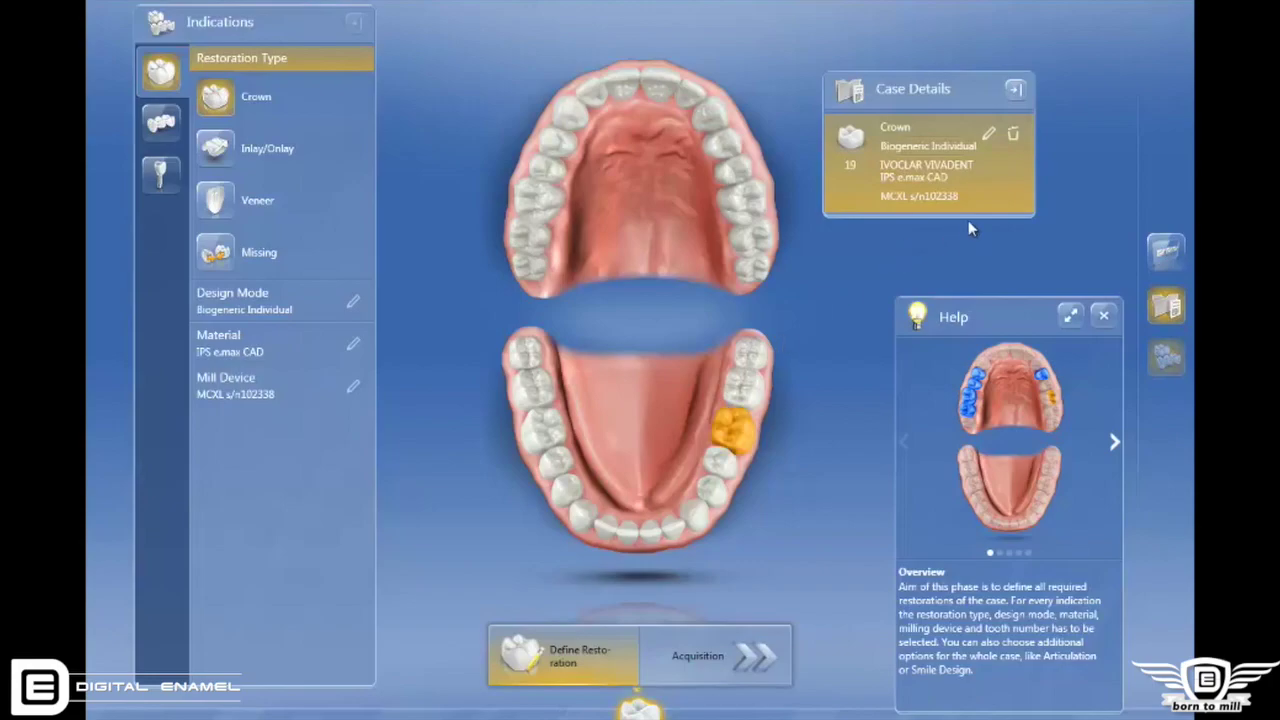
Change the tooth 19 crown to Biogeneric Copy, confirming replacement of the old restoration
left_click(990, 143)
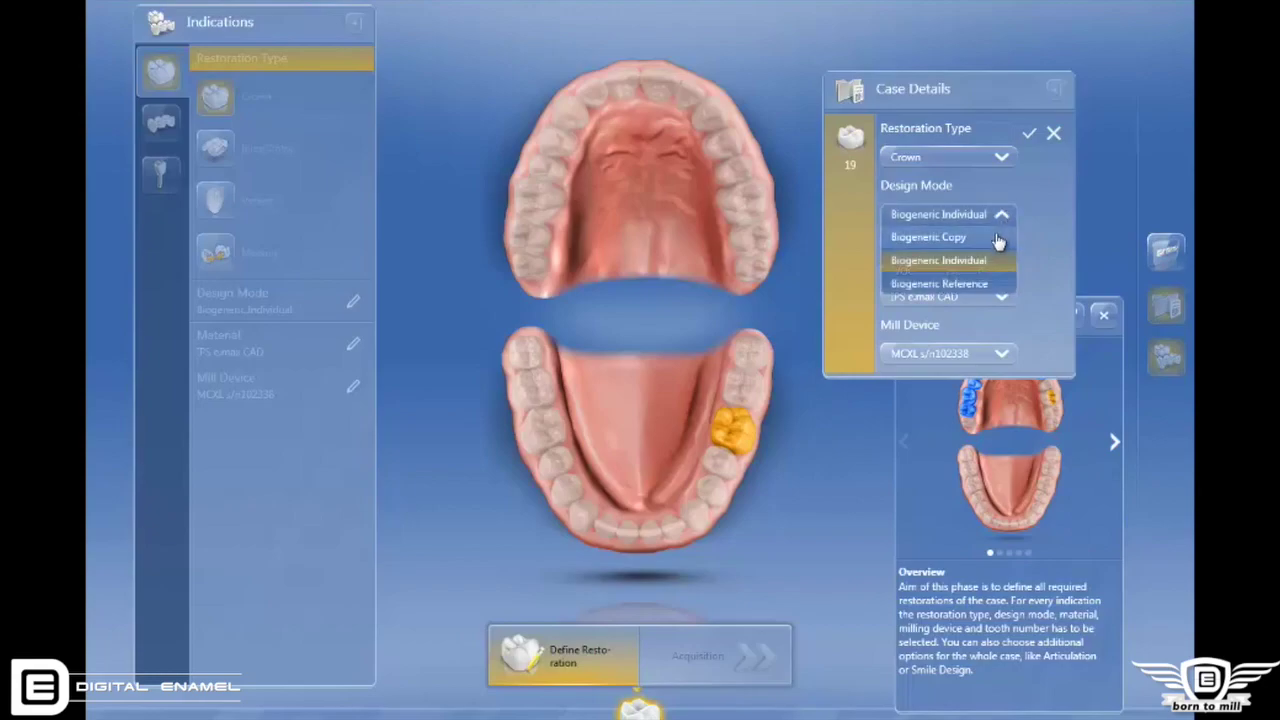
left_click(1026, 137)
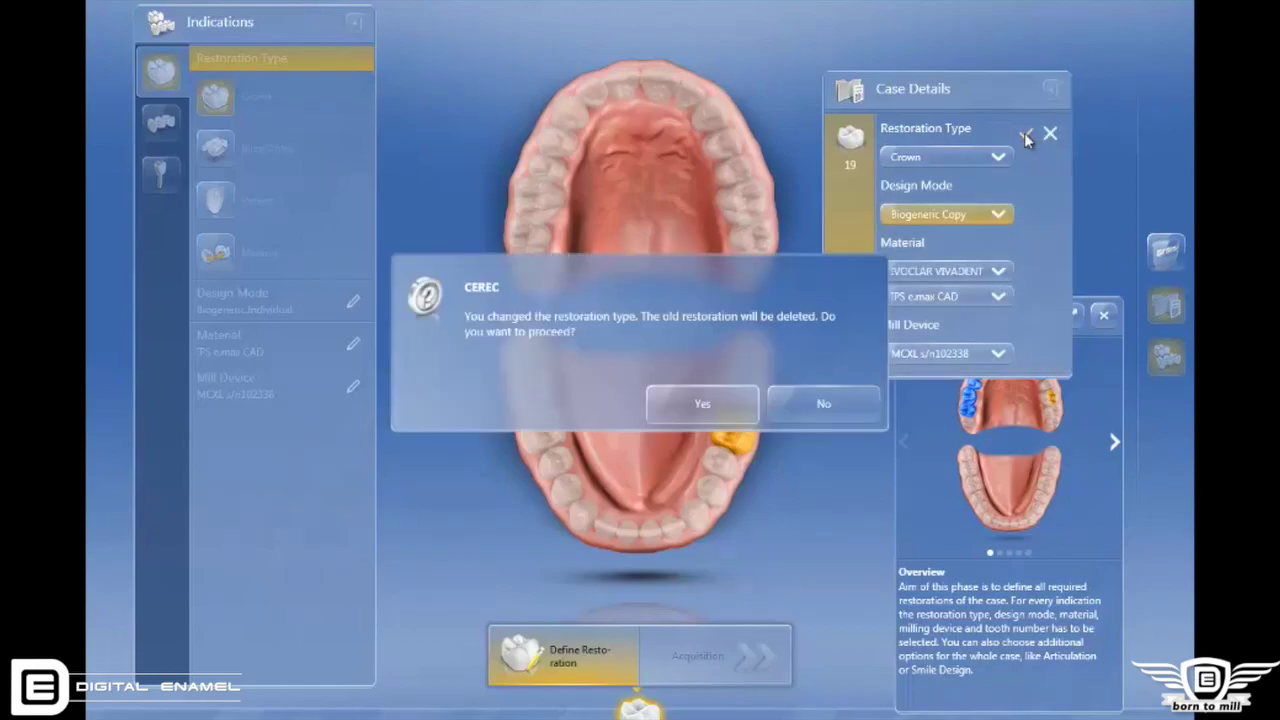
left_click(735, 403)
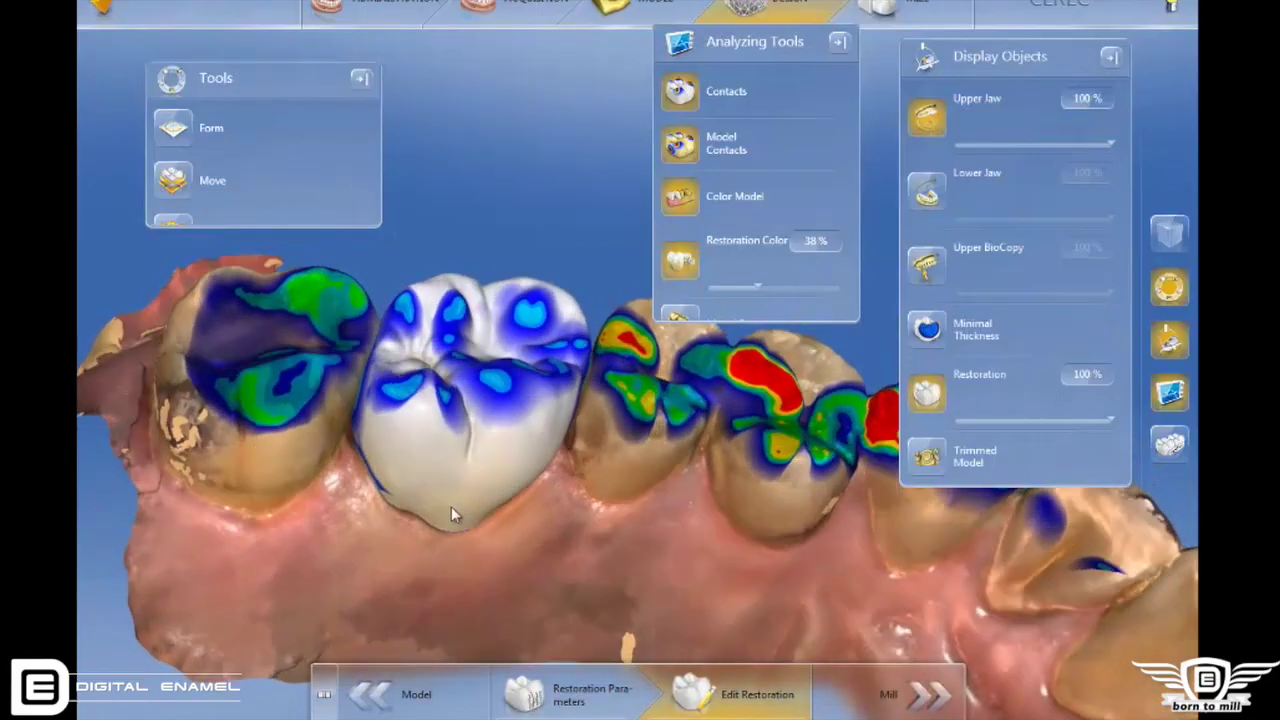
middle_click_drag(451, 506, 441, 545)
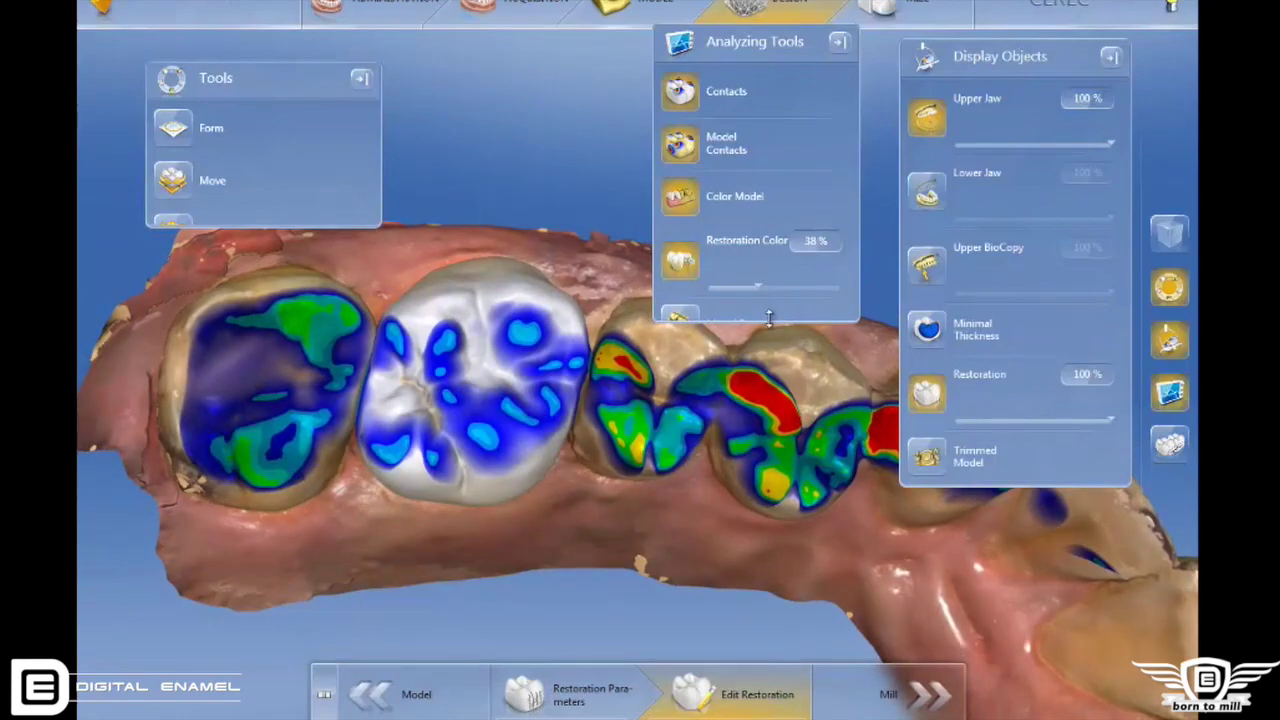
Line up the Analyzing Tools, Display Objects and Tools panels in a row, shrinking Display Objects and Tools
left_click_drag(761, 41, 724, 104)
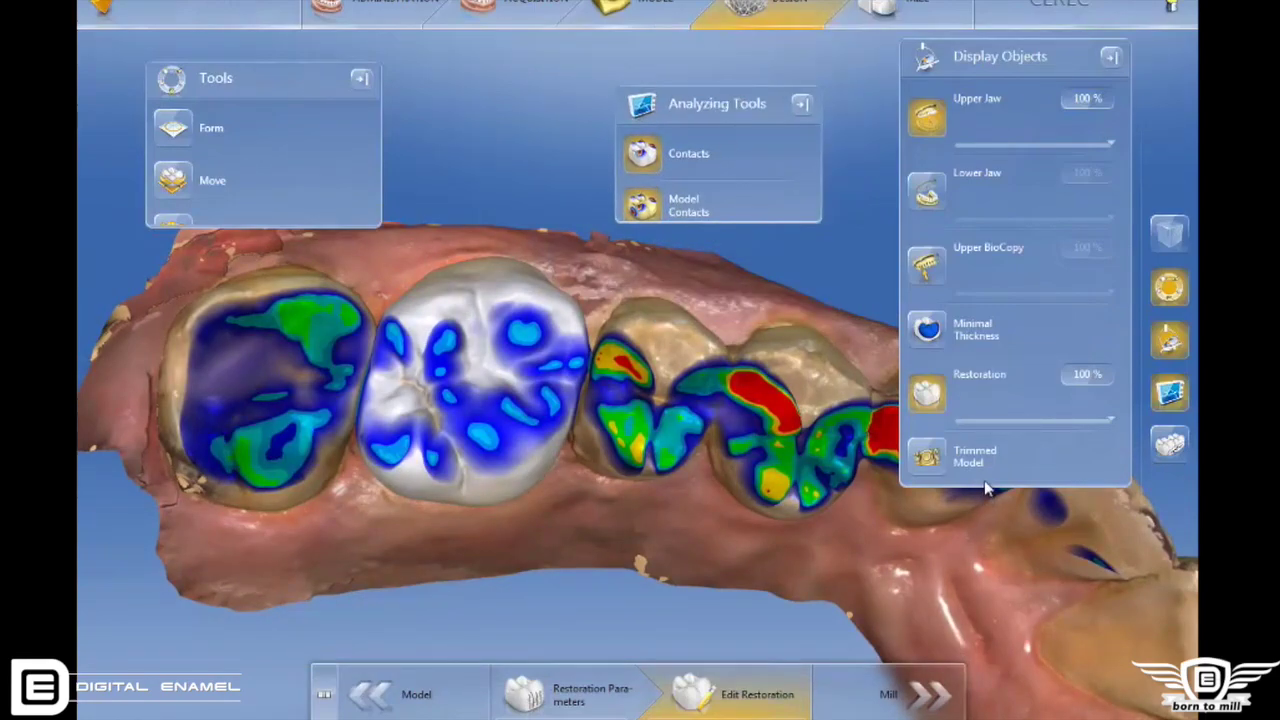
left_click_drag(1004, 68, 972, 103)
left_click_drag(961, 535, 956, 245)
left_click_drag(269, 99, 455, 99)
left_click_drag(454, 245, 460, 420)
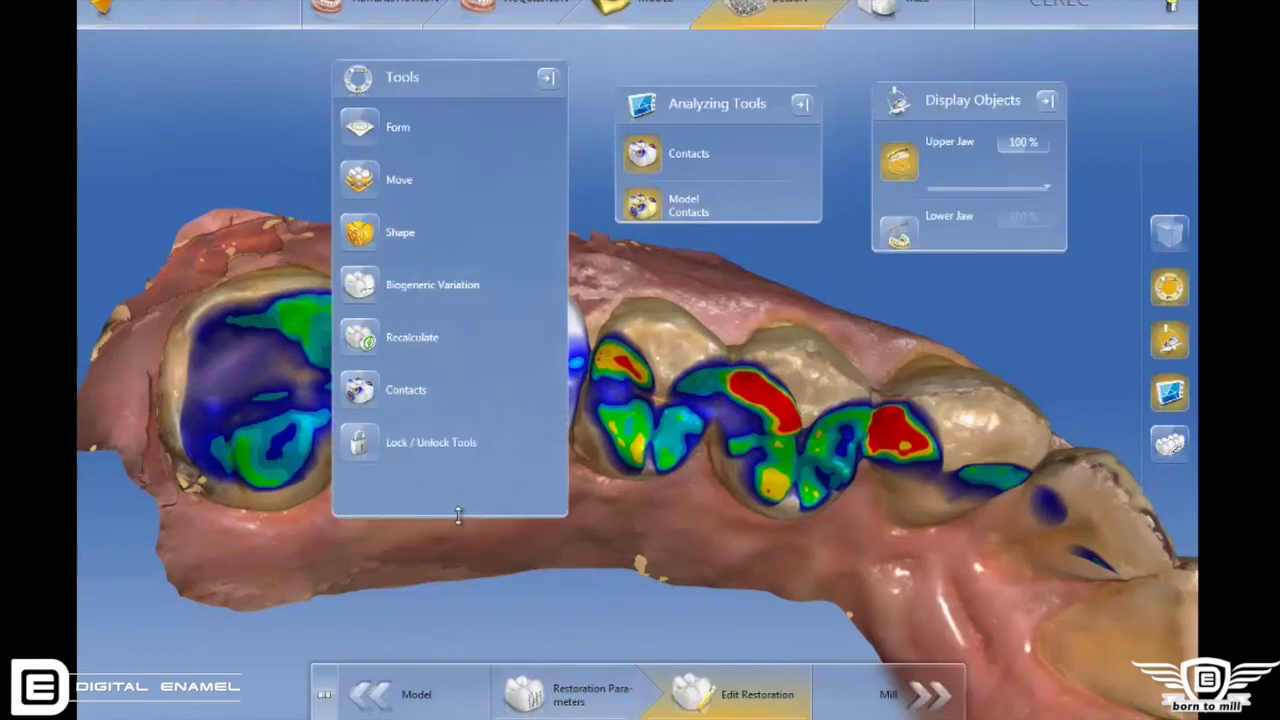
left_click_drag(458, 515, 443, 198)
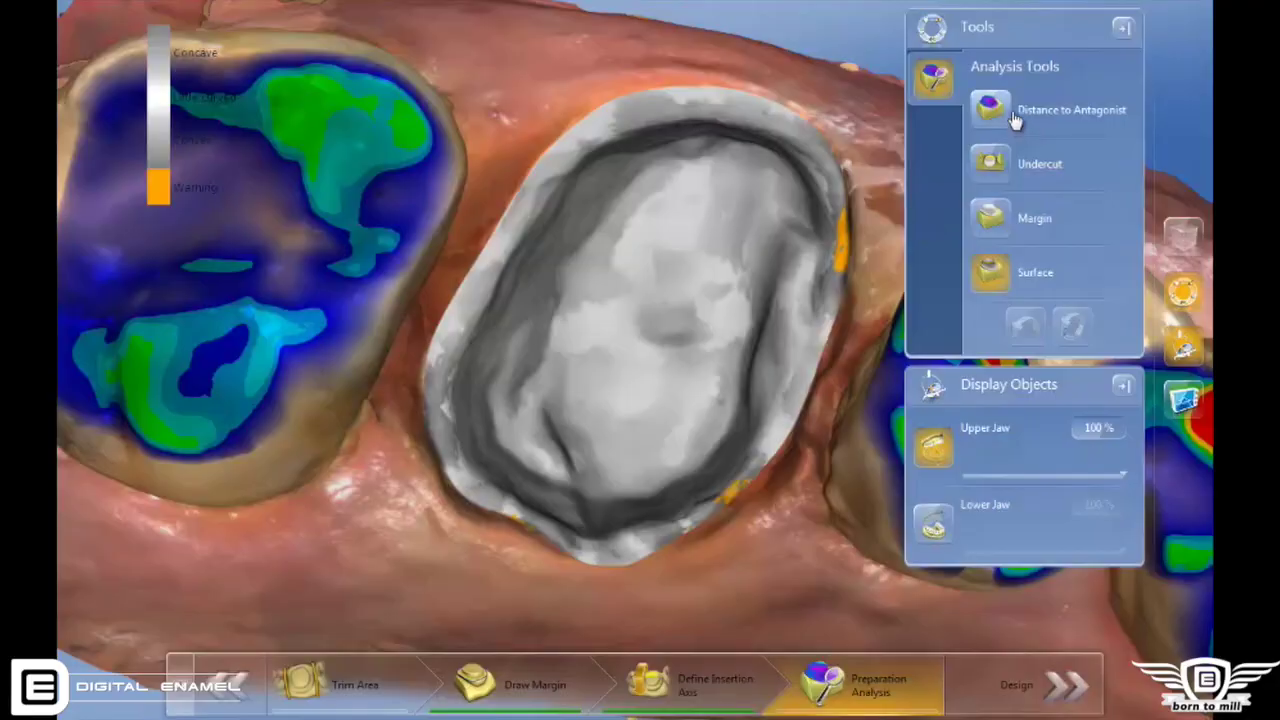
Run the Undercut check on the preparation and tilt the model to view it from the side
left_click(1015, 112)
scroll(891, 242, "down", 3)
right_click_drag(891, 242, 698, 232)
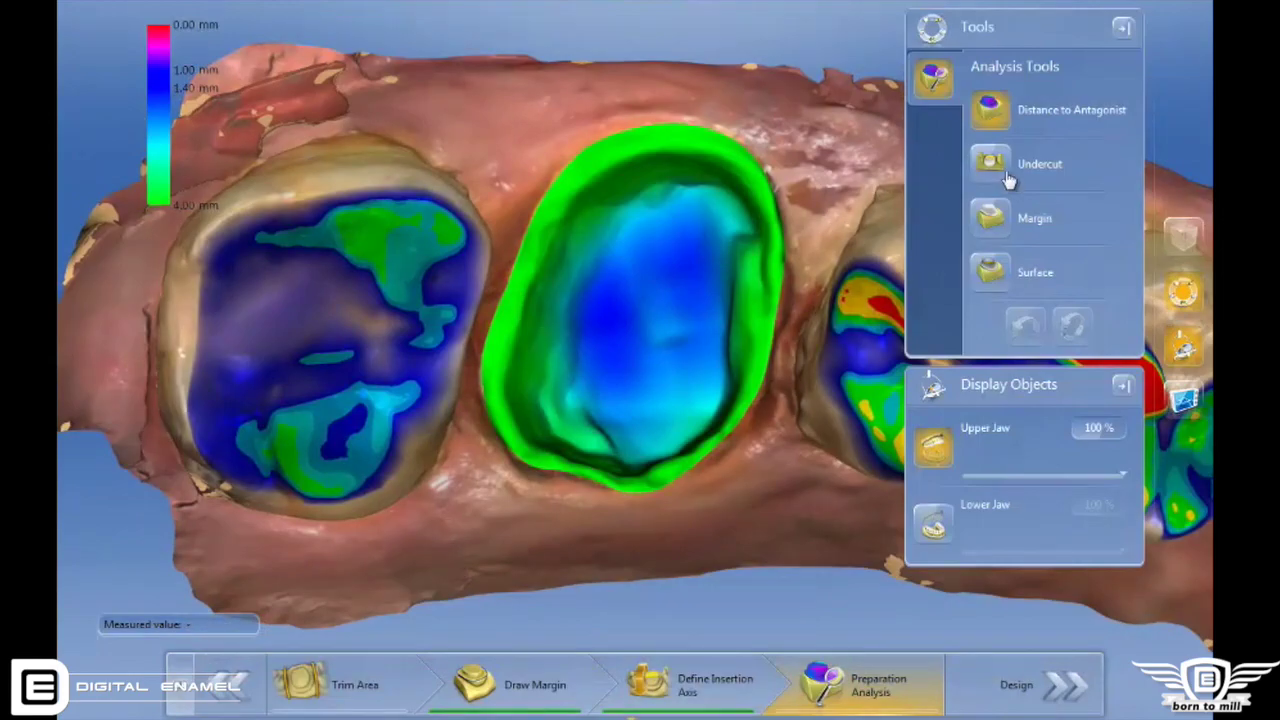
left_click(1005, 175)
mouse_move(700, 300)
right_mouse_down()
mouse_move(760, 366)
mouse_move(714, 271)
mouse_move(685, 293)
right_mouse_up()
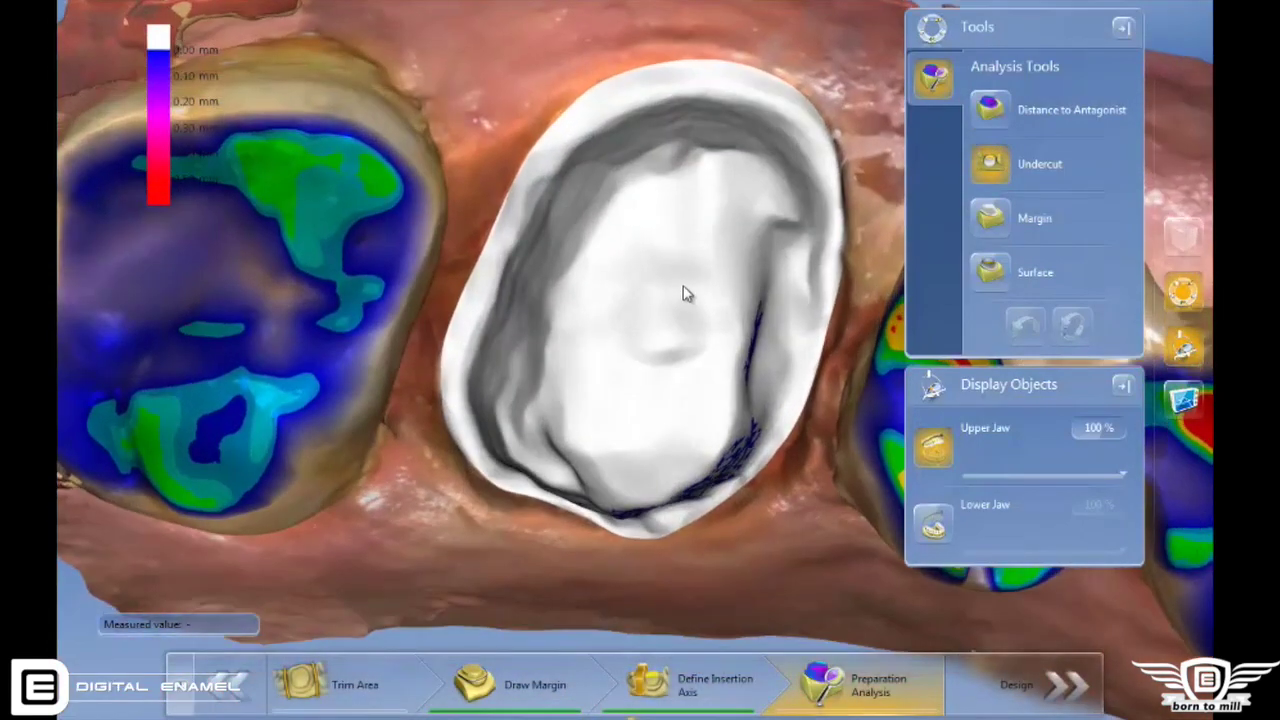
Check the preparation's margin quality and surface curvature from several angles
left_click(995, 232)
right_click_drag(817, 343, 600, 349)
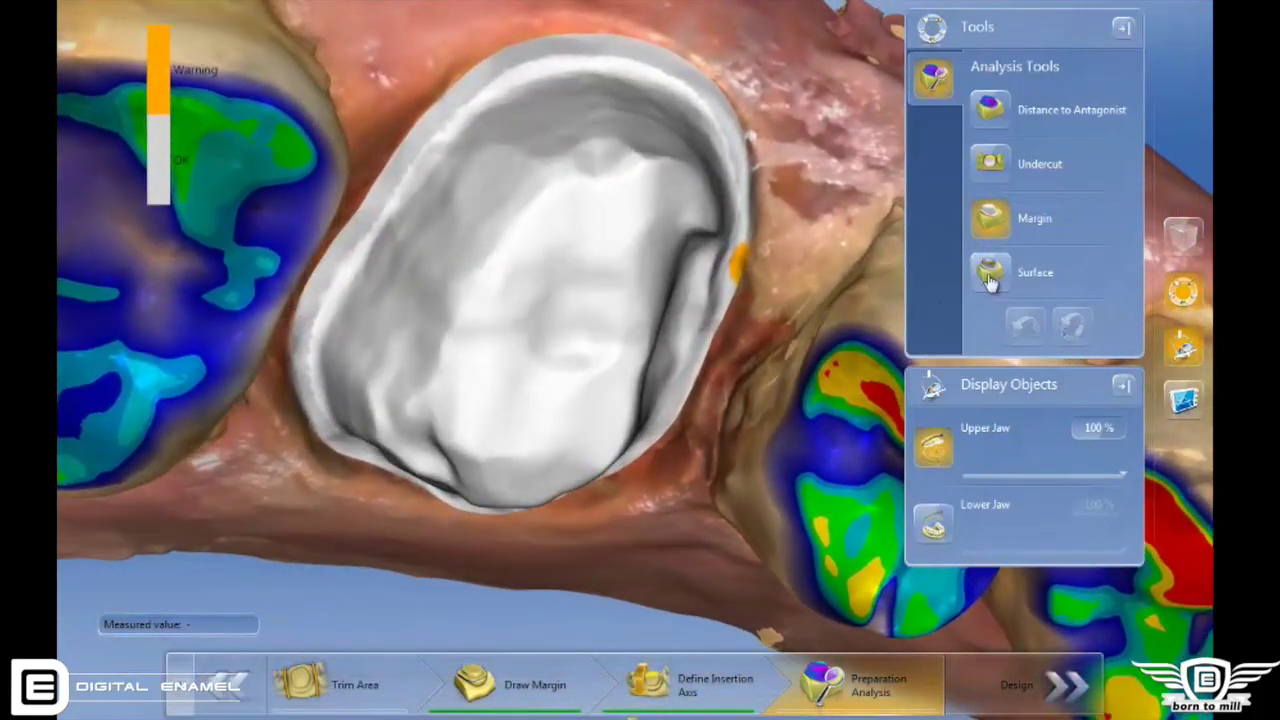
left_click(990, 278)
right_click_drag(700, 300, 648, 384)
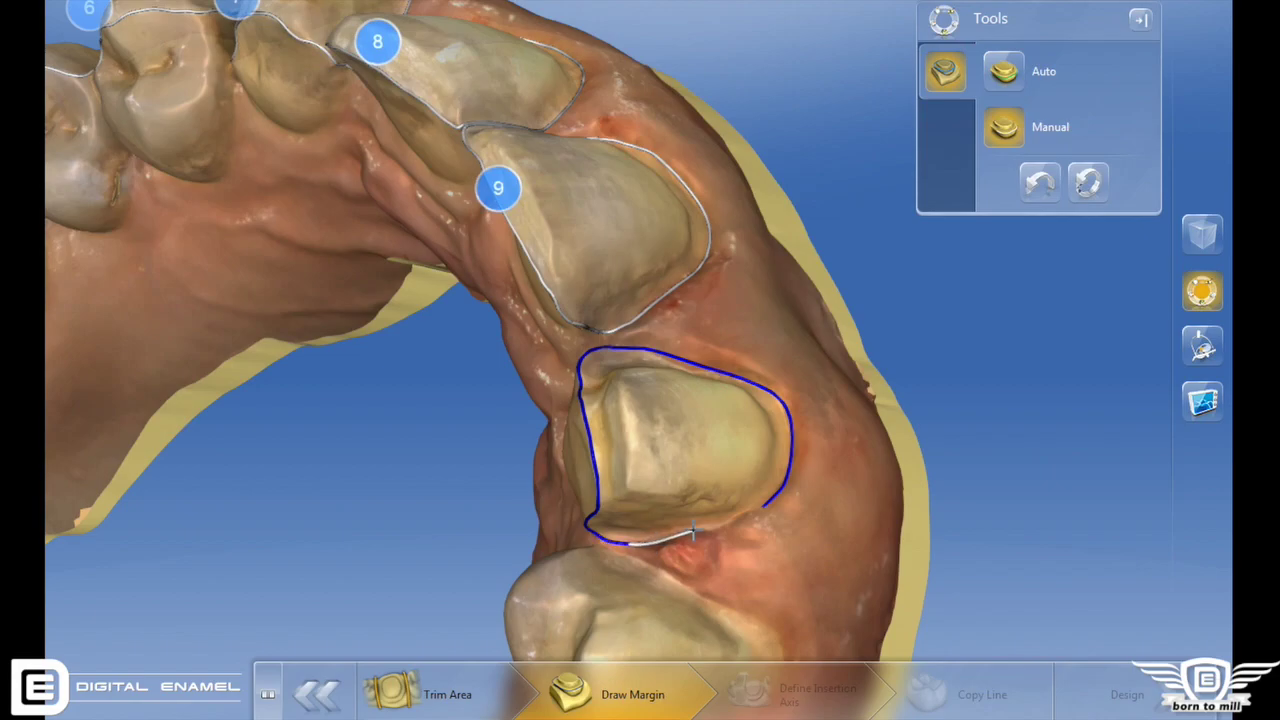
Join the margin line back to its start point around tooth 10 and orbit to review it
left_click(761, 505)
mouse_move(759, 526)
right_mouse_down()
mouse_move(667, 502)
mouse_move(678, 503)
mouse_move(657, 558)
mouse_move(820, 434)
mouse_move(689, 413)
right_mouse_up()
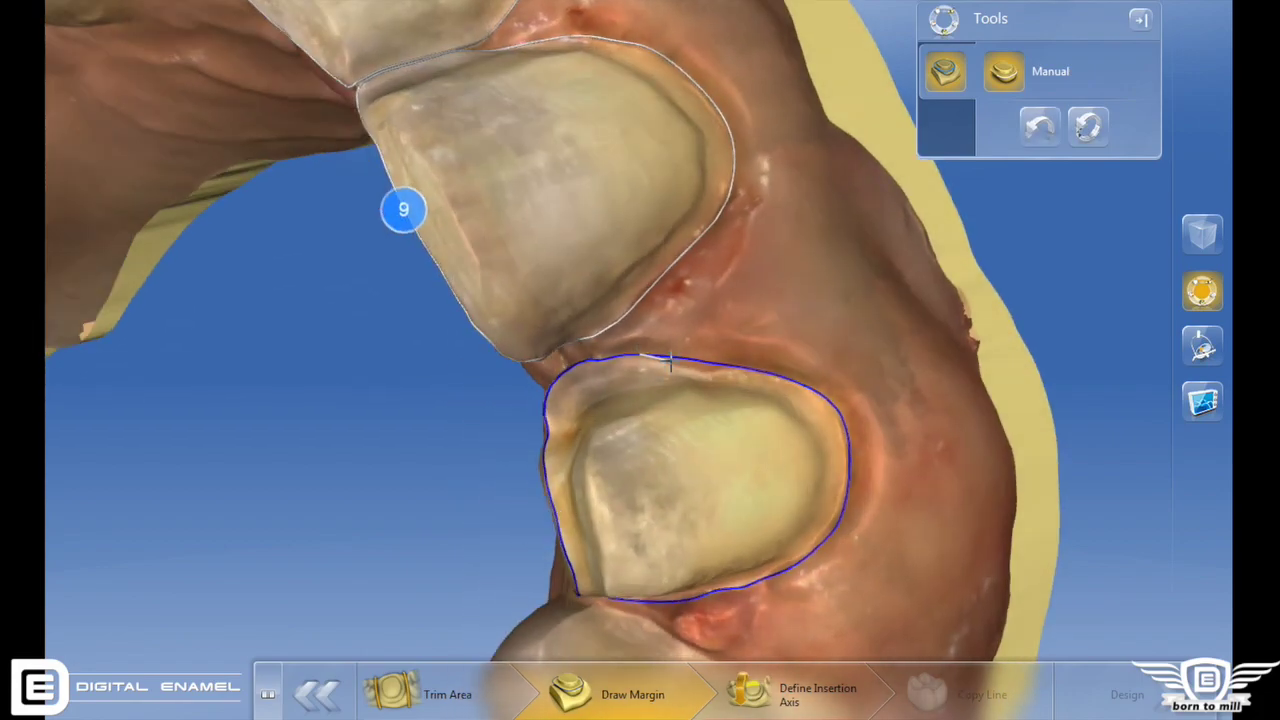
right_click_drag(740, 370, 697, 403)
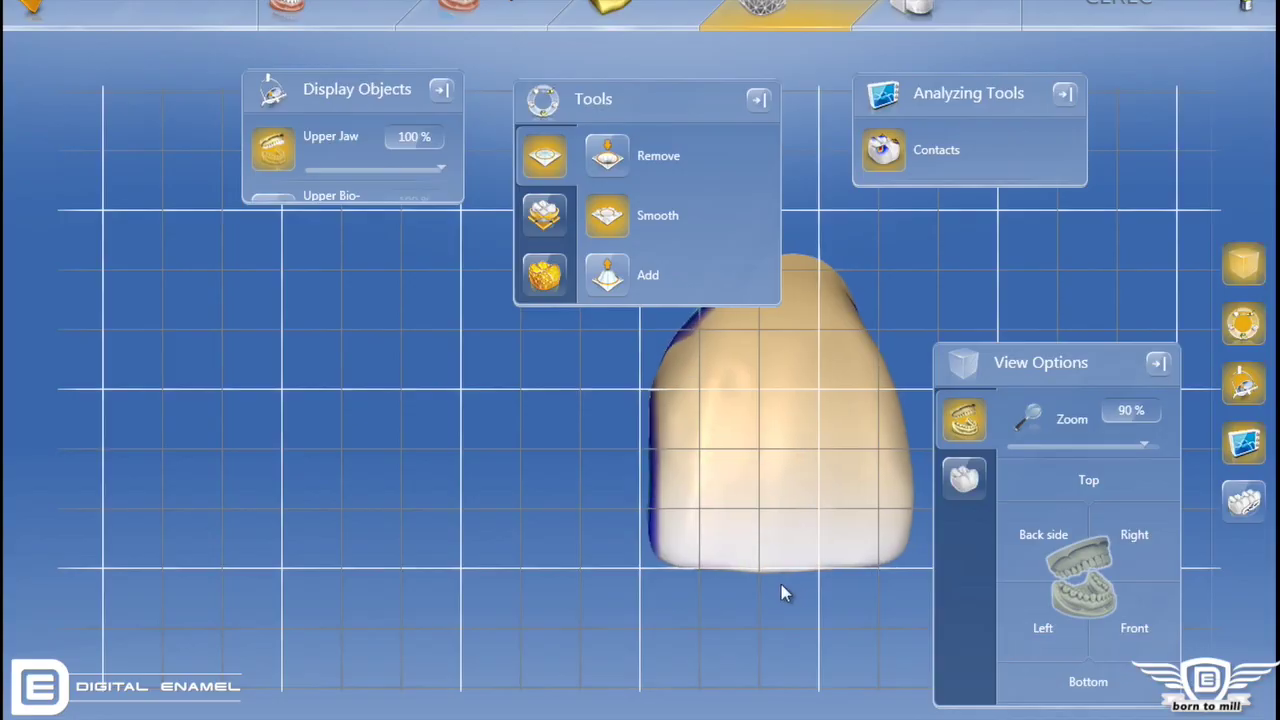
Show the Trimmed Model with the restoration and shrink the Display Objects list
right_click_drag(781, 586, 775, 585)
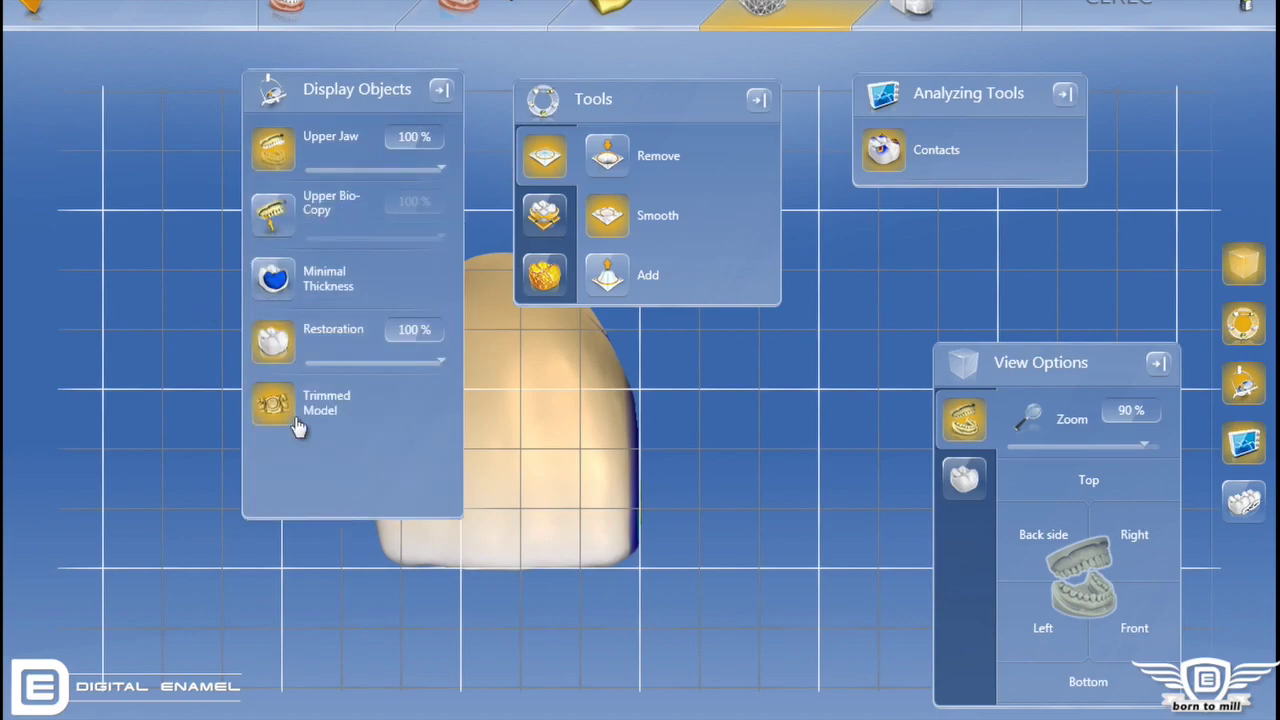
left_click(314, 430)
left_click_drag(337, 433, 356, 197)
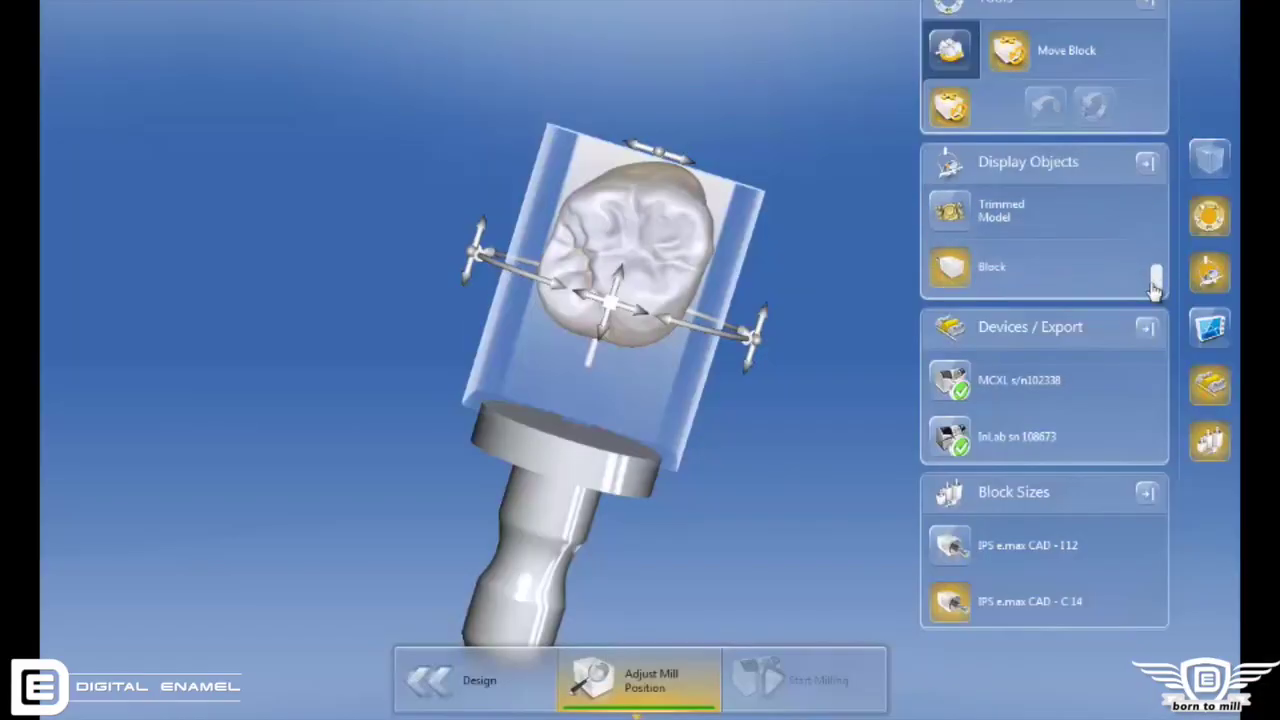
Turn on the Block display and minimize the Devices/Export panel
left_click(952, 267)
left_click(1153, 338)
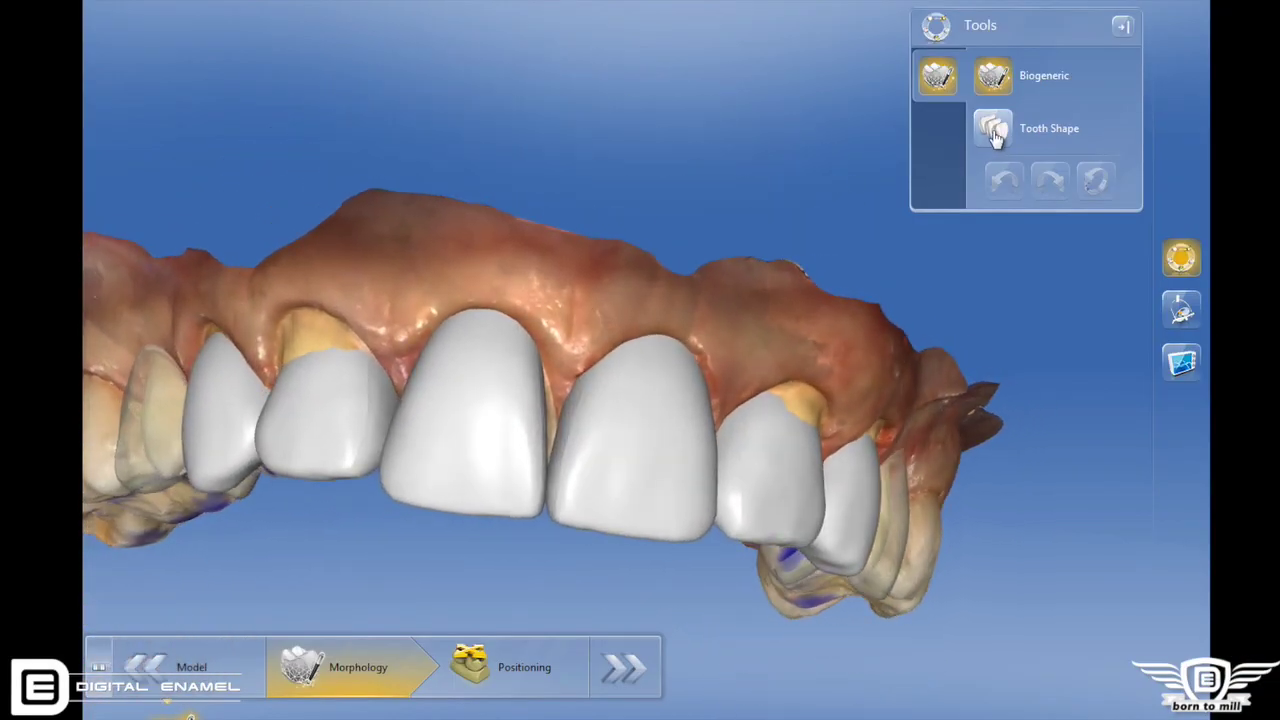
Change the anterior restorations' tooth shape from Ovoid to Tapered
left_click(993, 128)
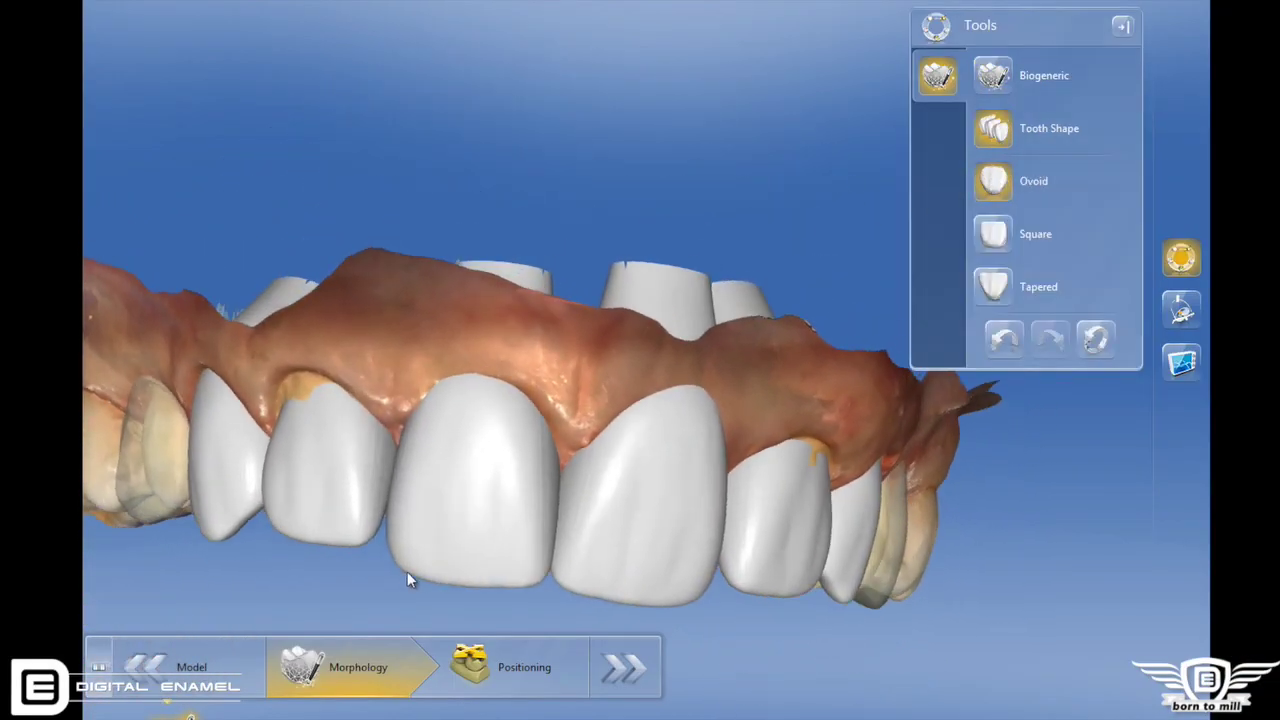
left_click(993, 287)
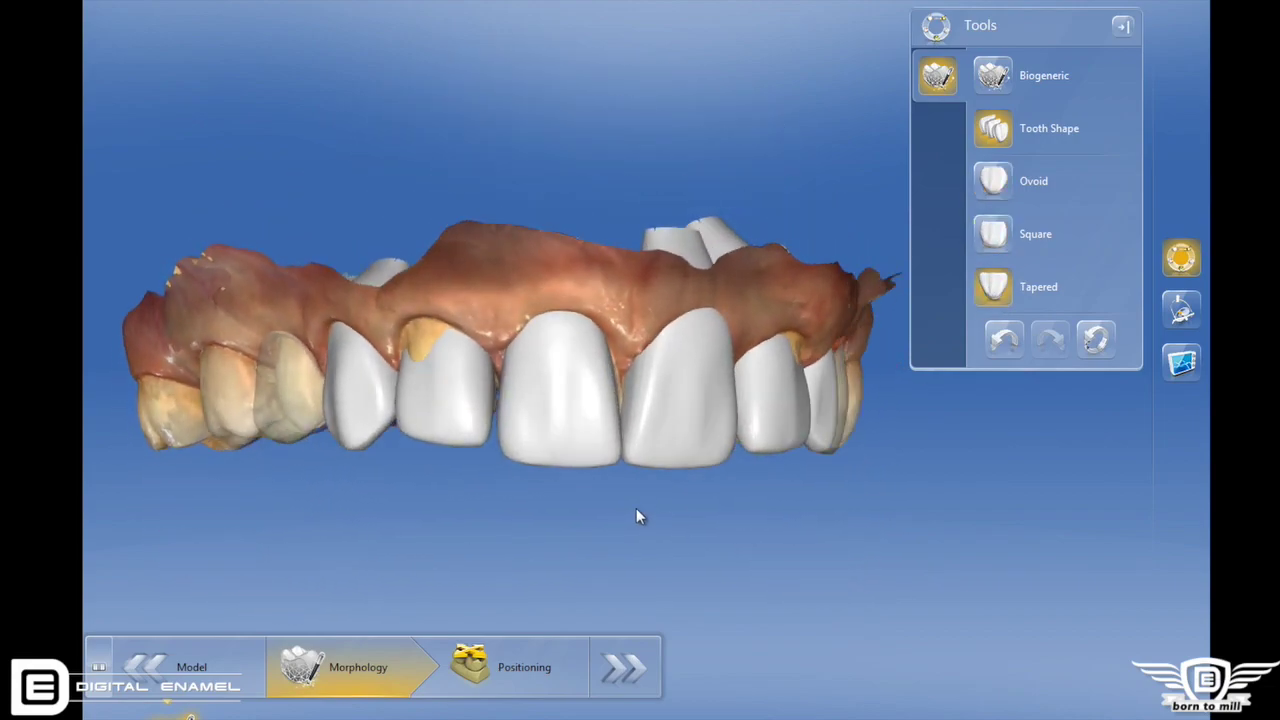
left_click(529, 465)
Tilt and lower the central incisor into the arch, then adjust another front tooth
left_click_drag(507, 503, 505, 500)
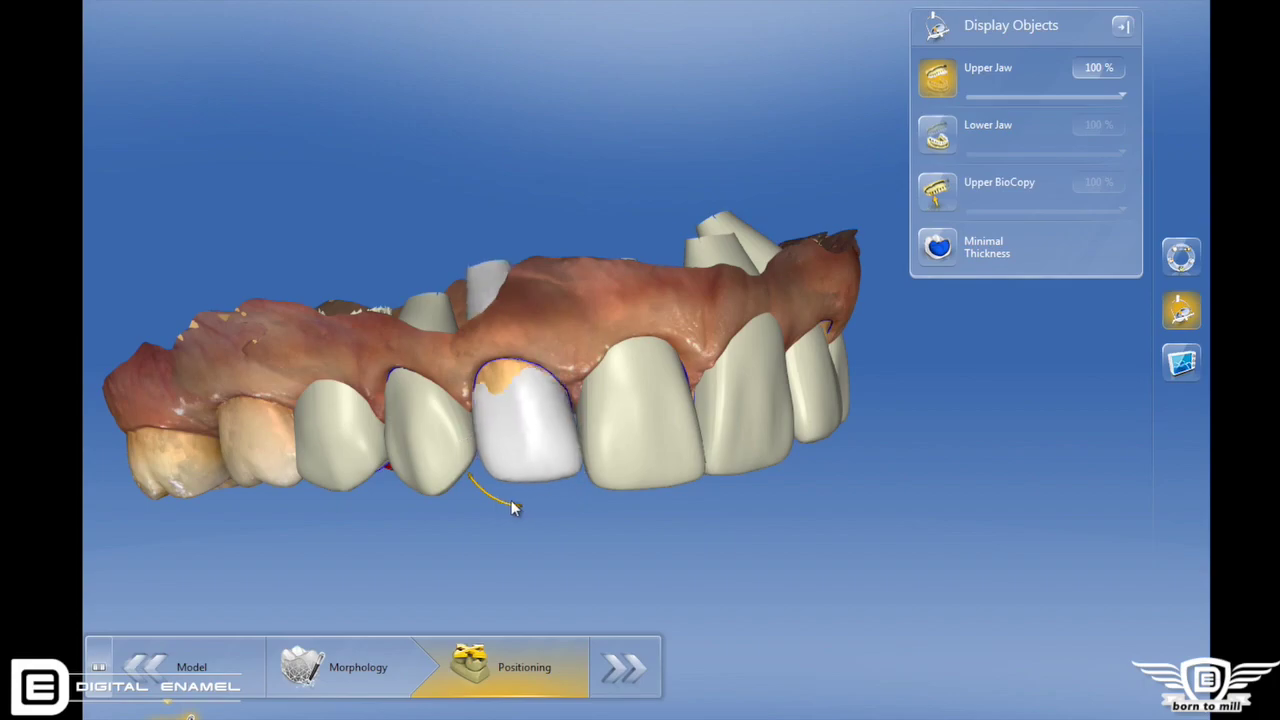
left_click_drag(532, 440, 533, 457)
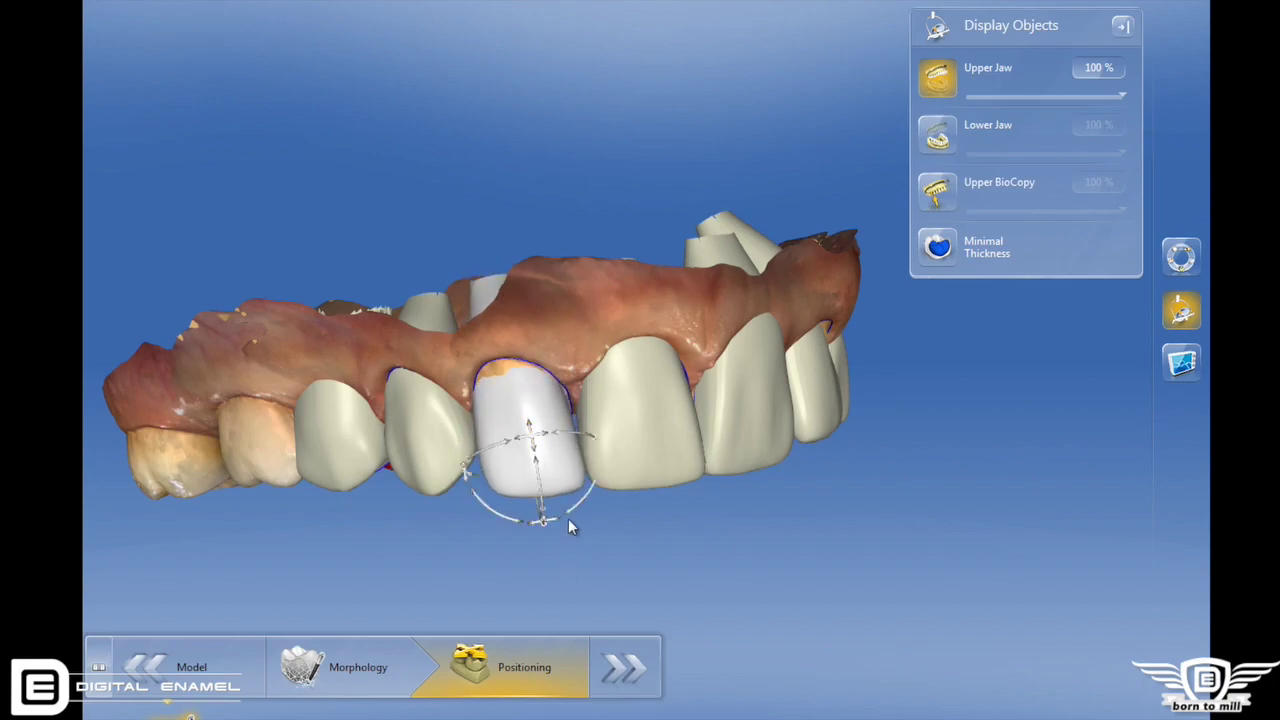
right_click_drag(568, 522, 530, 402)
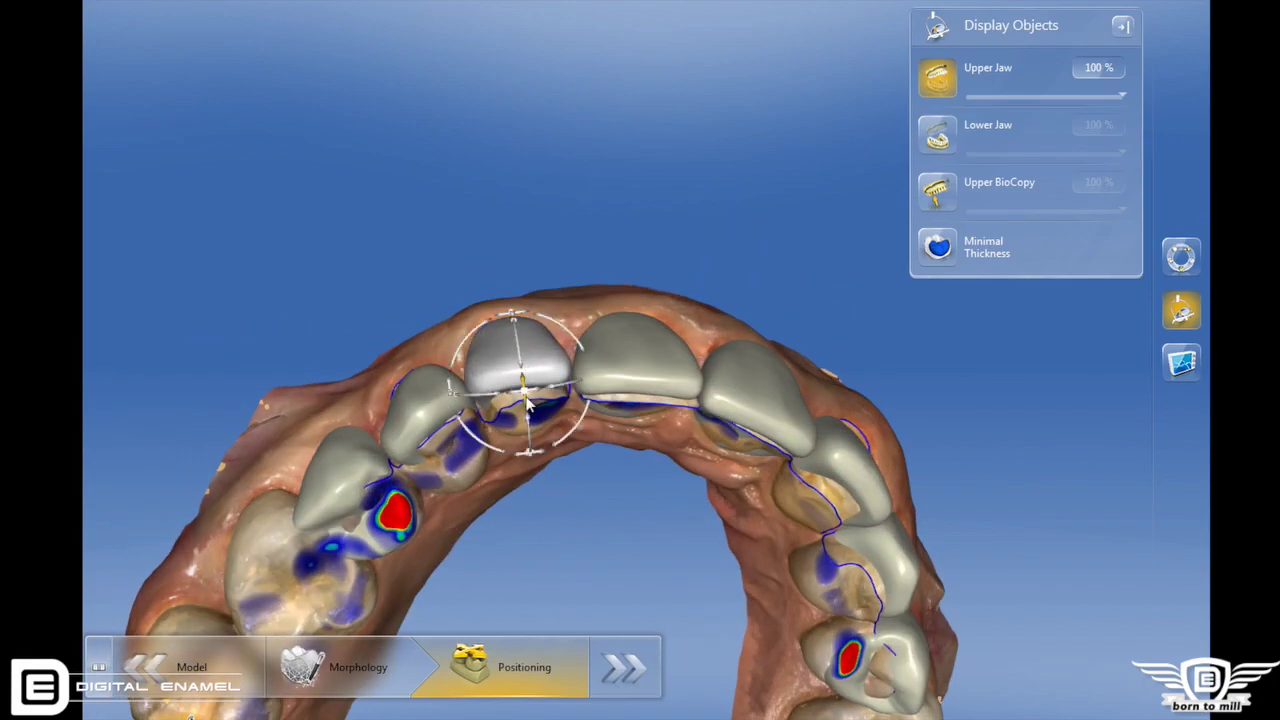
left_click_drag(527, 403, 527, 420)
right_click_drag(528, 420, 808, 418)
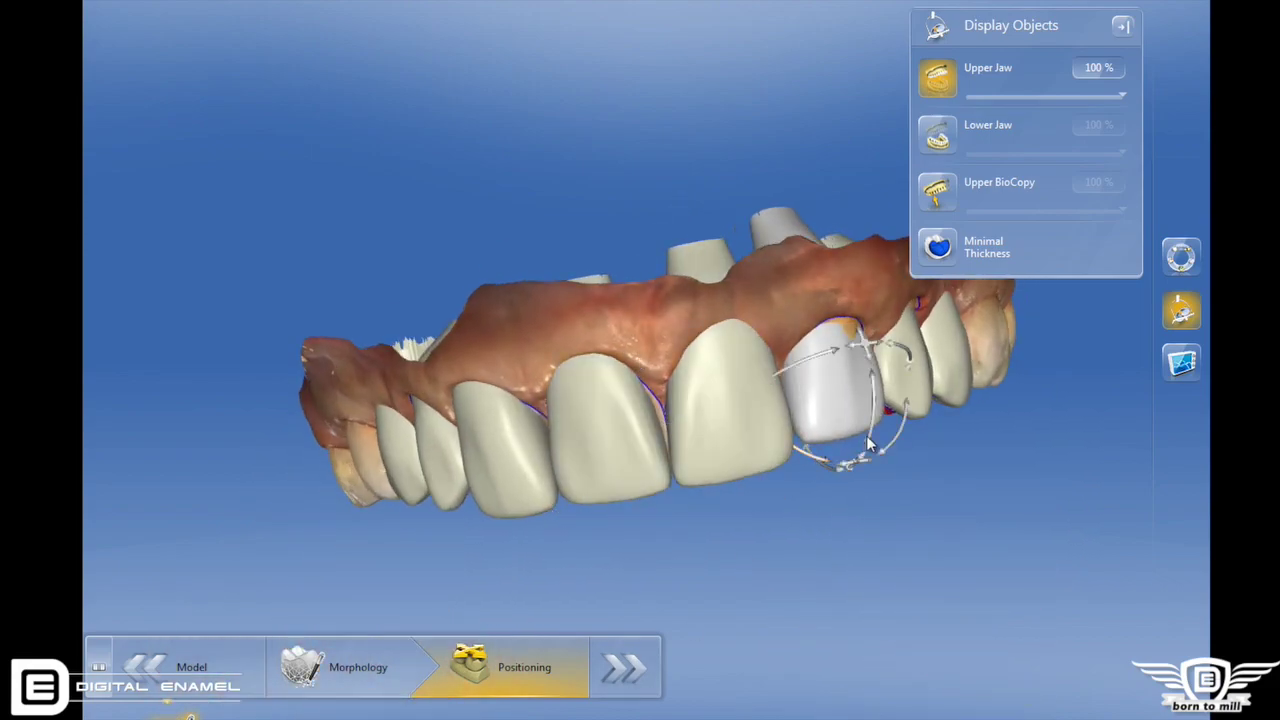
right_click_drag(868, 367, 833, 368)
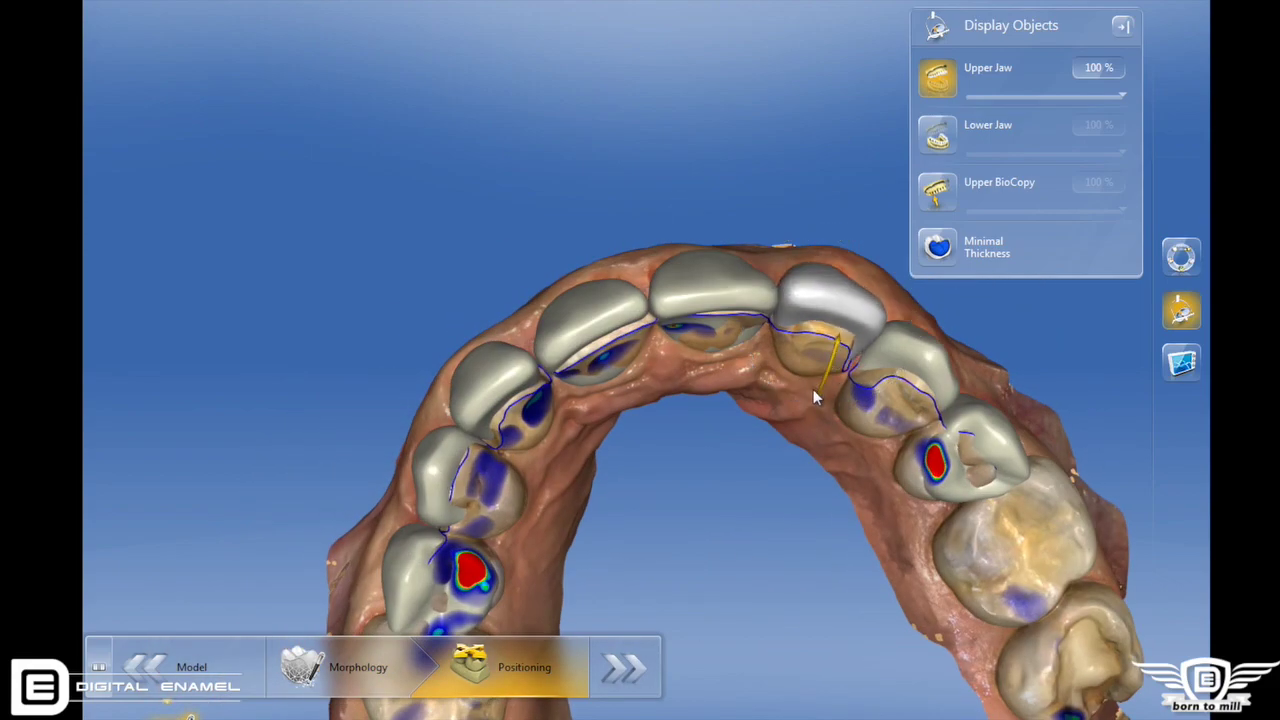